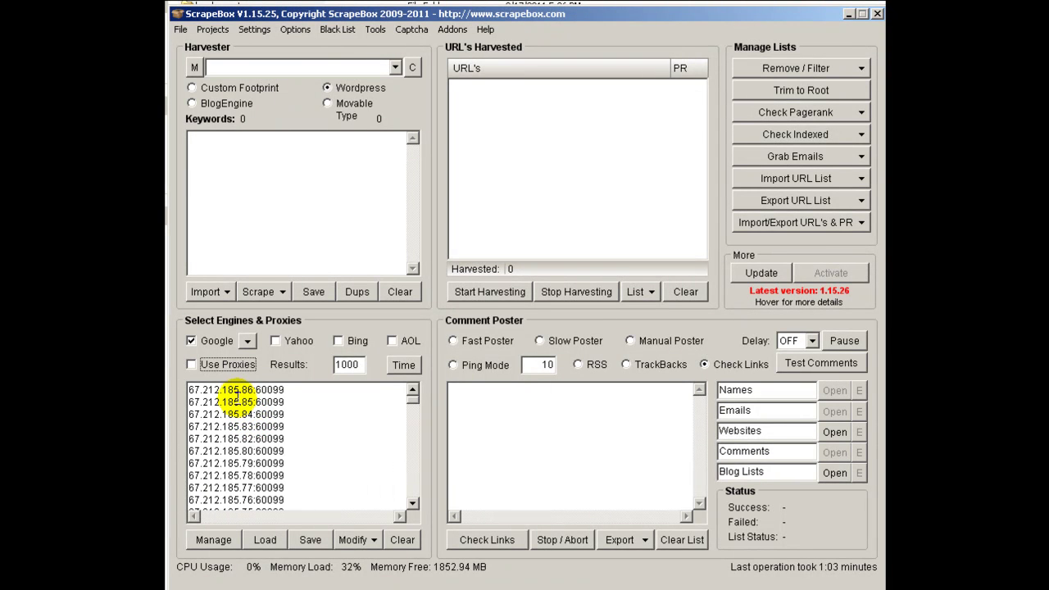
Step: Enable proxy use and scrape keyword suggestions for "dog training" from google.com with the Keyword Scraper
{"action": "left_click", "coordinate": [190, 366]}
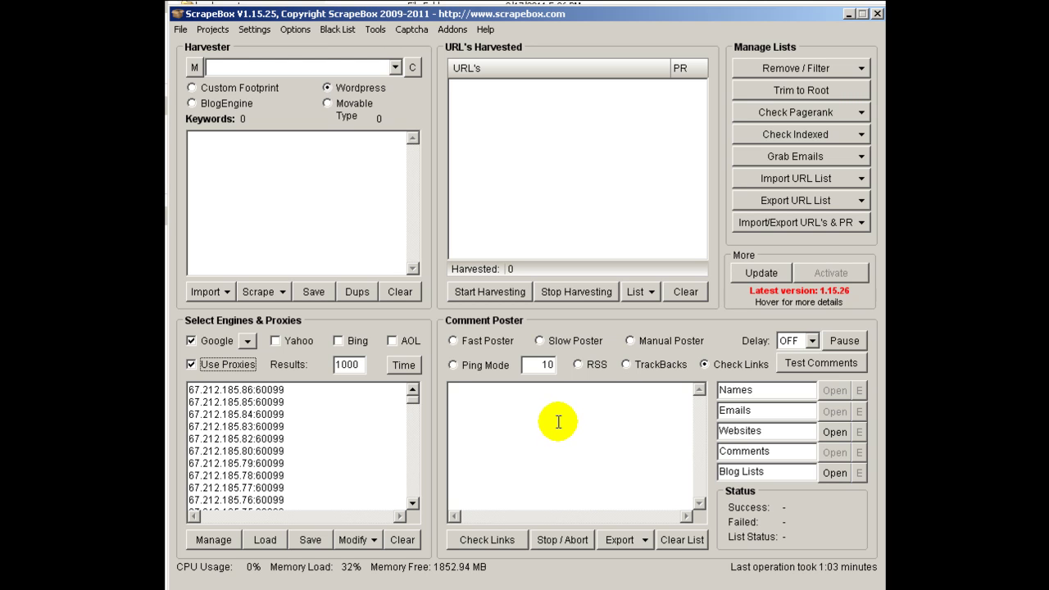
{"action": "left_click", "coordinate": [278, 297]}
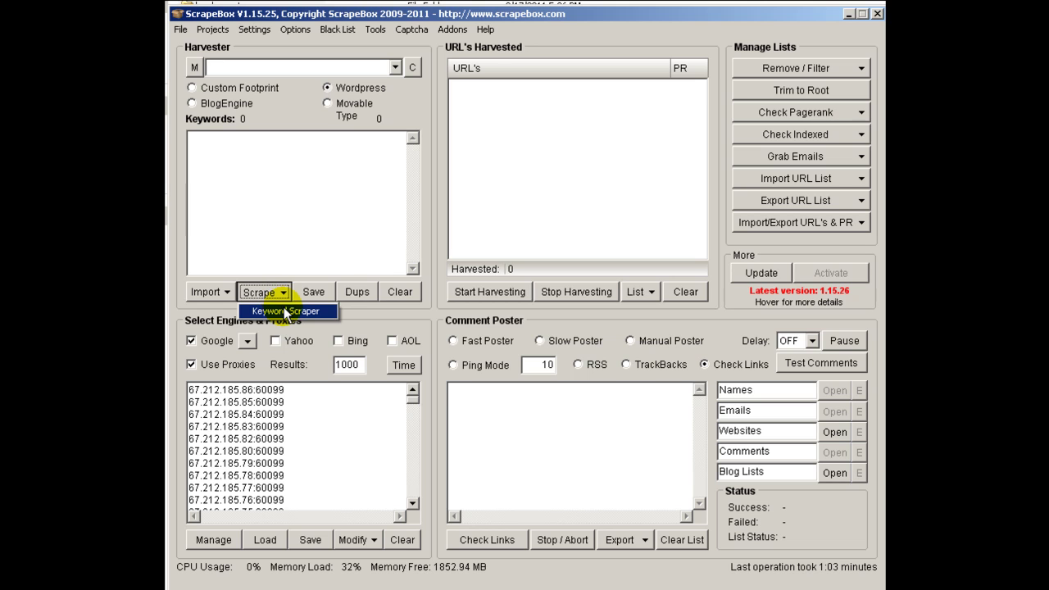
{"action": "left_click", "coordinate": [284, 311]}
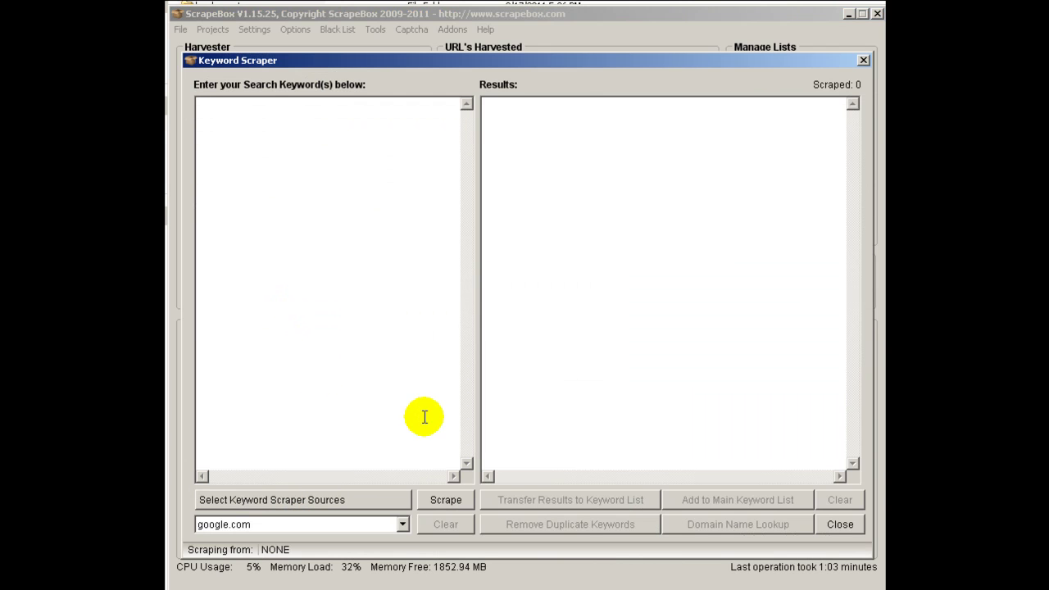
{"action": "left_click", "coordinate": [305, 210]}
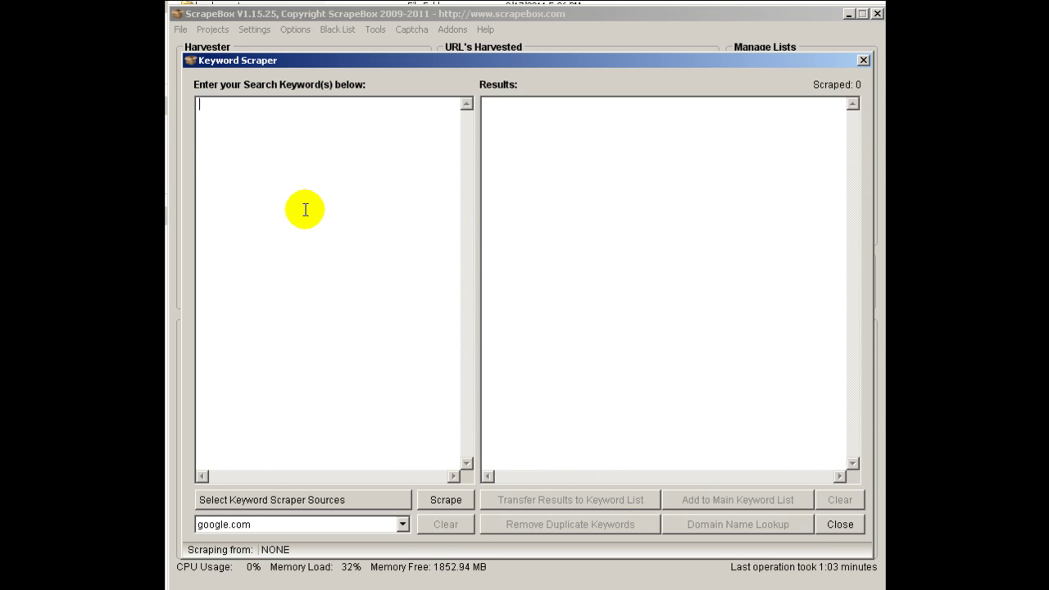
{"action": "type", "text": "d"}
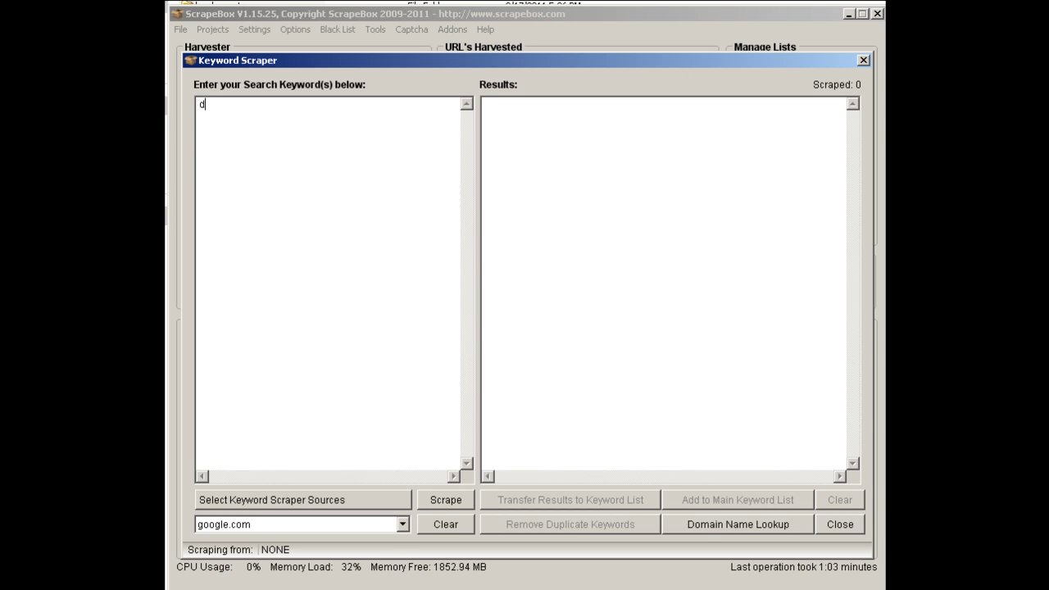
{"action": "type", "text": "og training"}
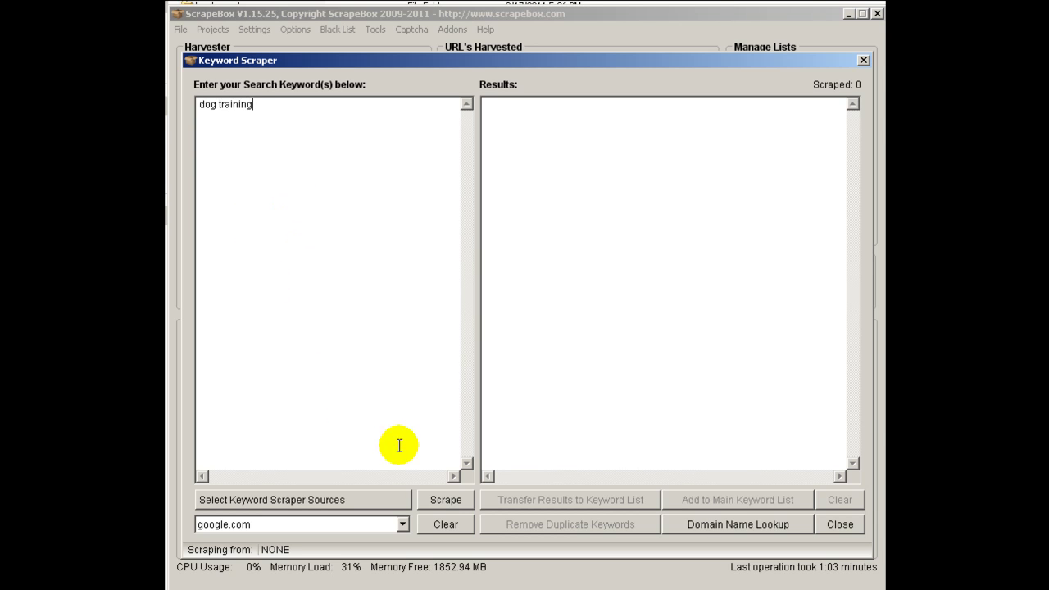
{"action": "left_click", "coordinate": [444, 500]}
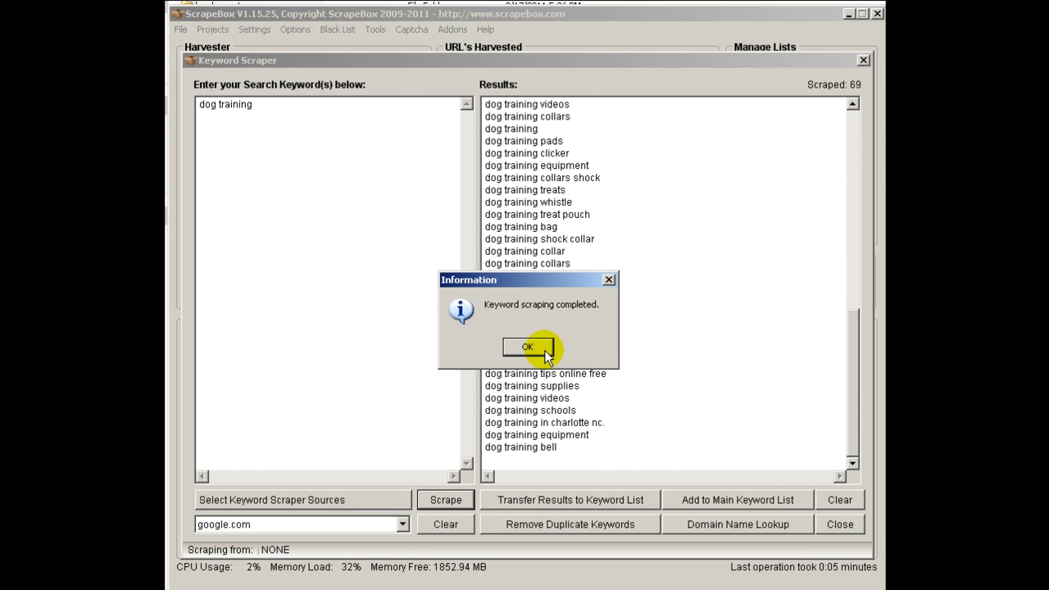
{"action": "left_click", "coordinate": [528, 346]}
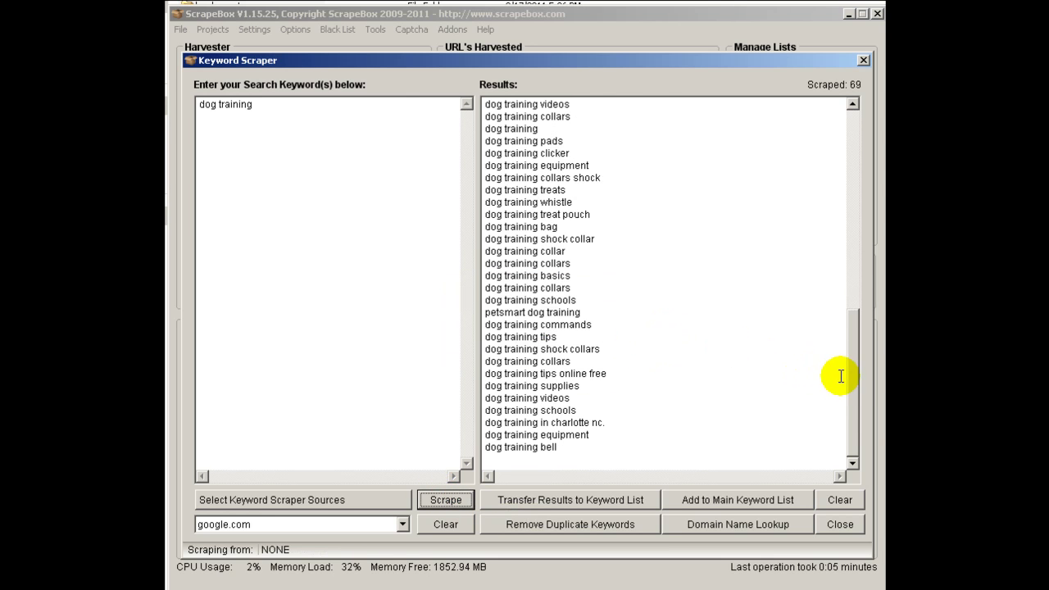
{"action": "mouse_move", "coordinate": [860, 377]}
{"action": "left_mouse_down"}
{"action": "mouse_move", "coordinate": [838, 197]}
{"action": "mouse_move", "coordinate": [854, 375]}
{"action": "left_mouse_up"}
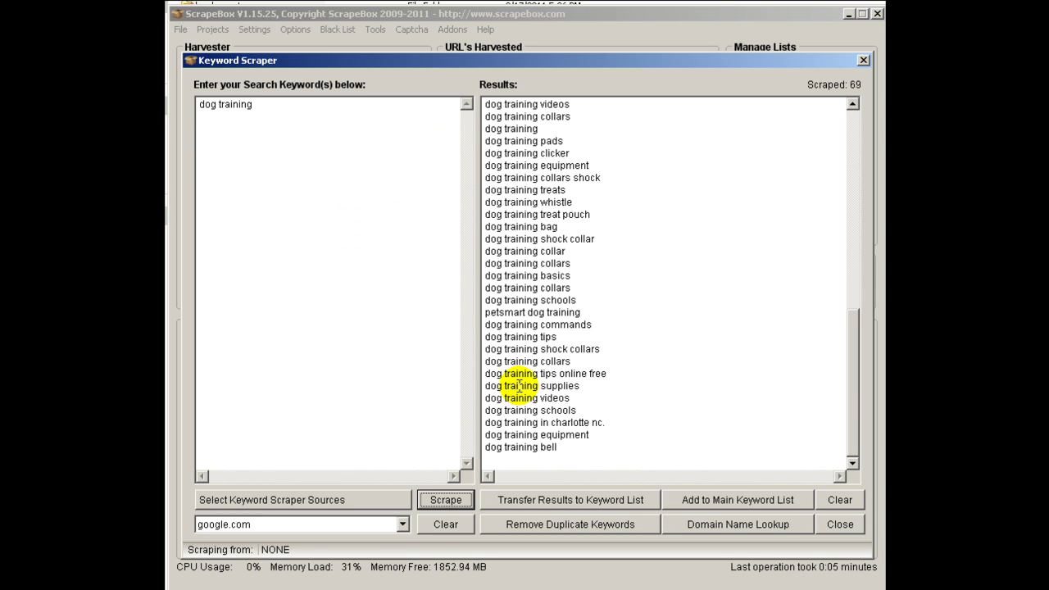
Step: Remove the duplicates from the scraped keywords, add the rest to the main keyword list and close the Keyword Scraper
{"action": "left_click", "coordinate": [569, 524]}
{"action": "left_click", "coordinate": [526, 348]}
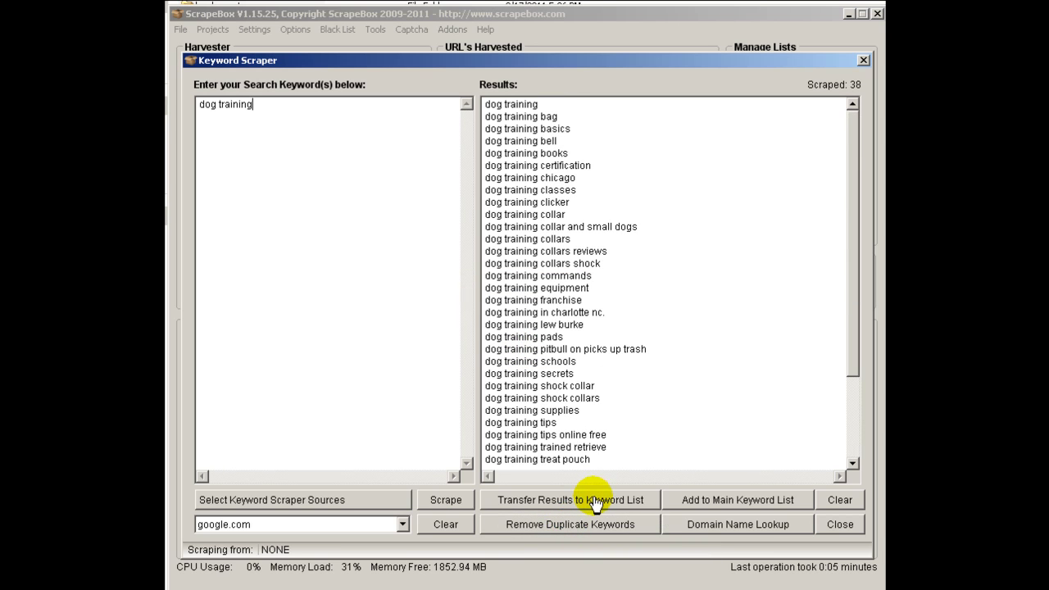
{"action": "left_click", "coordinate": [709, 501]}
{"action": "left_click", "coordinate": [528, 348]}
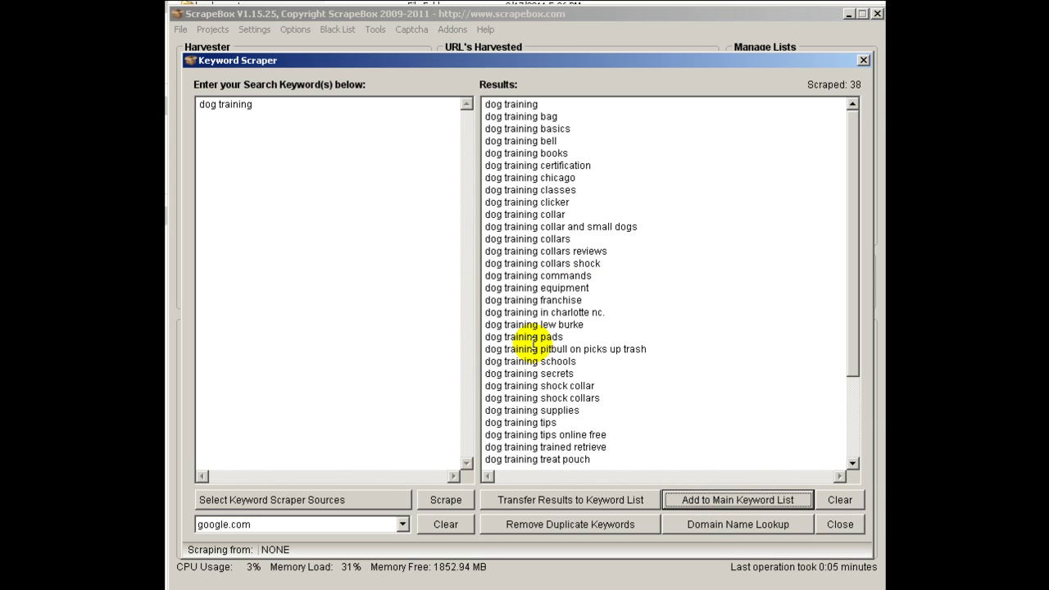
{"action": "left_click", "coordinate": [835, 525]}
{"action": "mouse_move", "coordinate": [415, 245]}
{"action": "left_mouse_down"}
{"action": "mouse_move", "coordinate": [412, 145]}
{"action": "mouse_move", "coordinate": [413, 250]}
{"action": "left_mouse_up"}
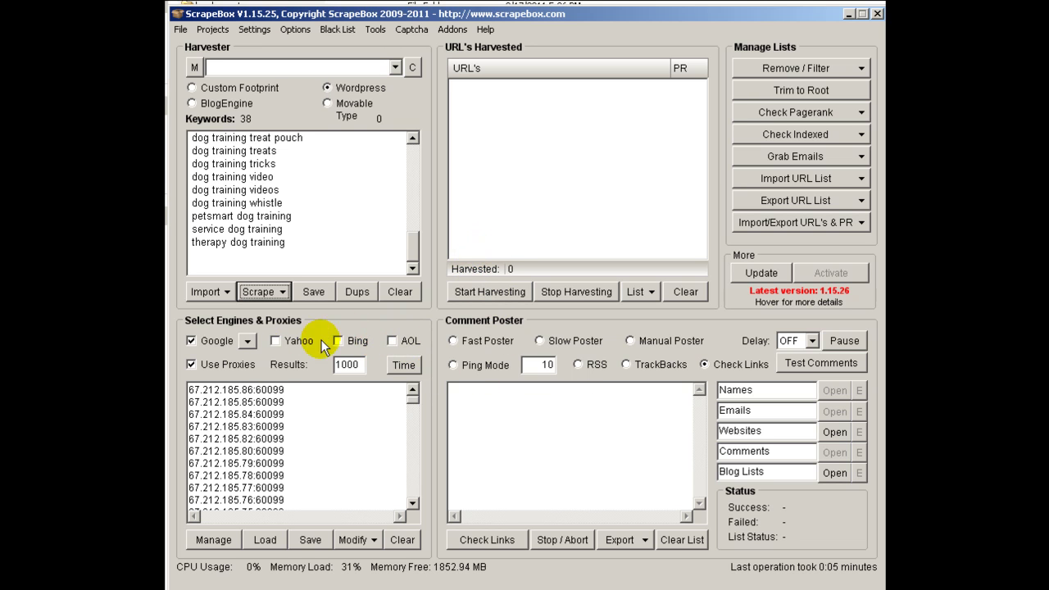
Step: Harvest Wordpress URLs from Google for the keyword list and close the completion messages and keyword statistics
{"action": "left_click", "coordinate": [492, 292]}
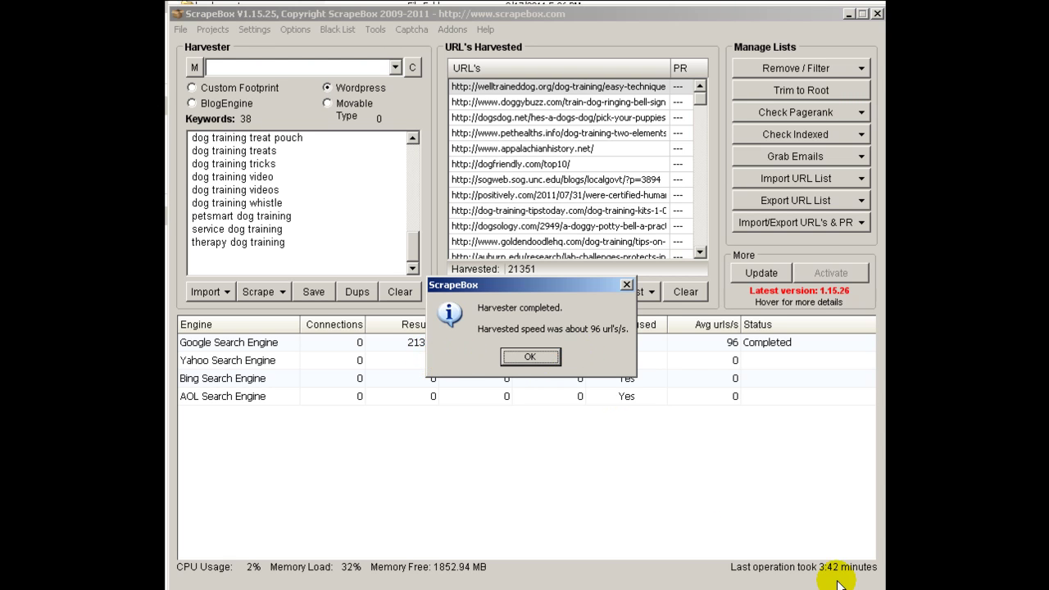
{"action": "left_click", "coordinate": [530, 356]}
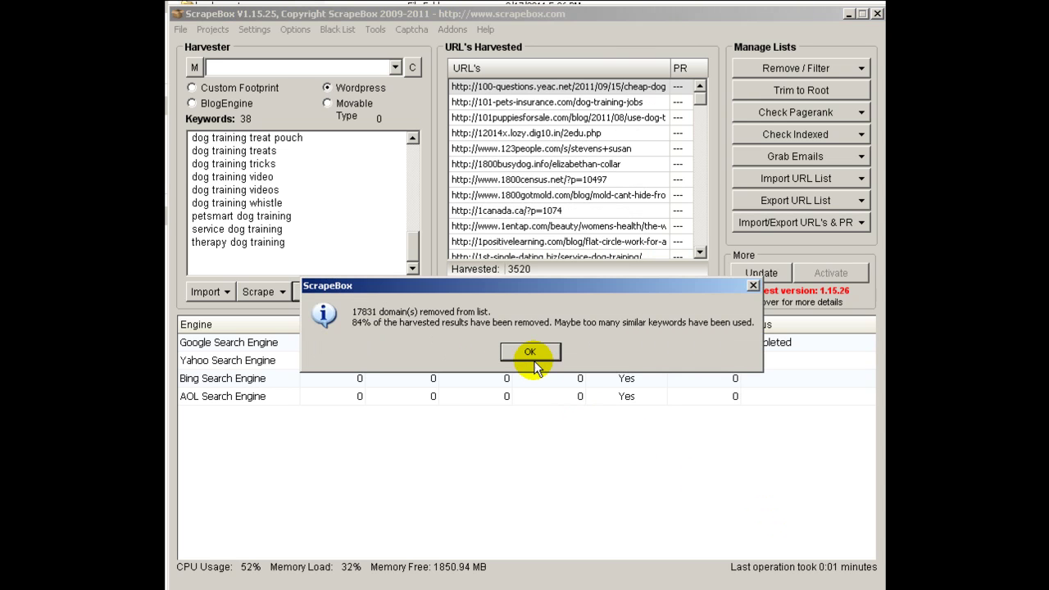
{"action": "left_click", "coordinate": [530, 352]}
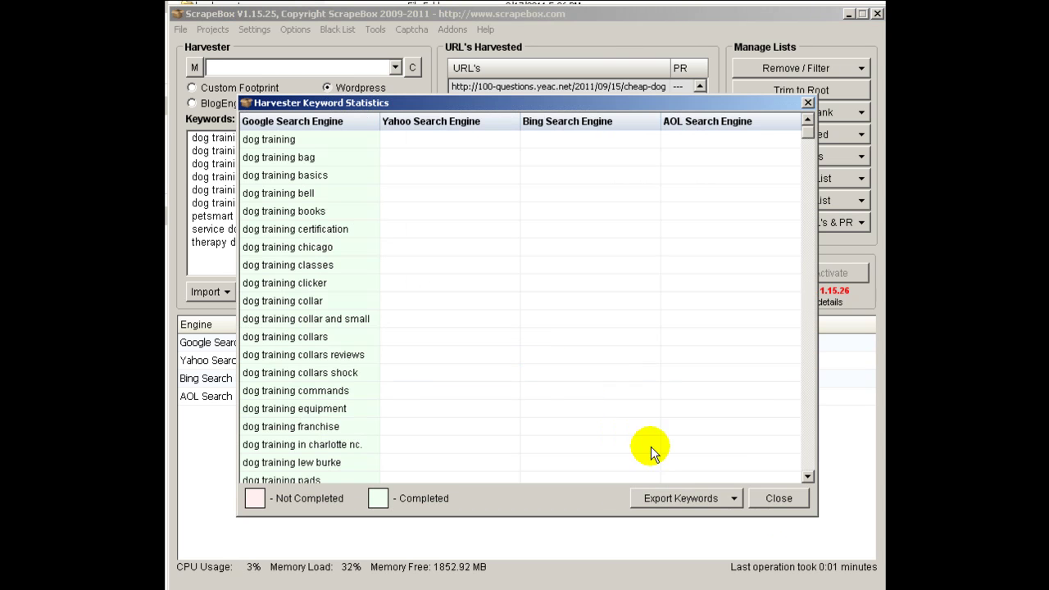
{"action": "left_click", "coordinate": [776, 498]}
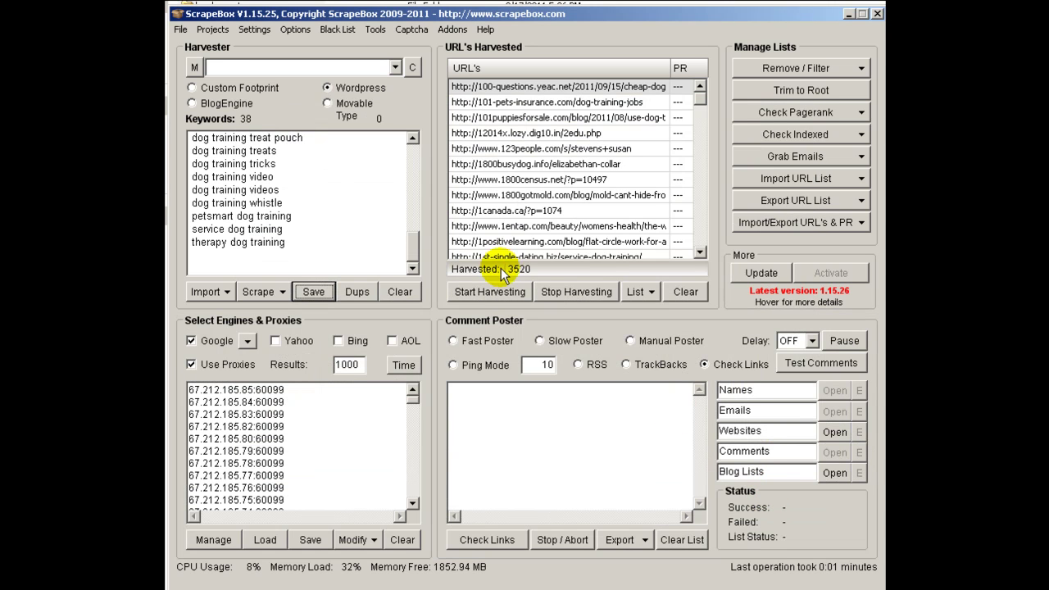
Step: Remove duplicate URLs from the harvested list
{"action": "left_click", "coordinate": [792, 69]}
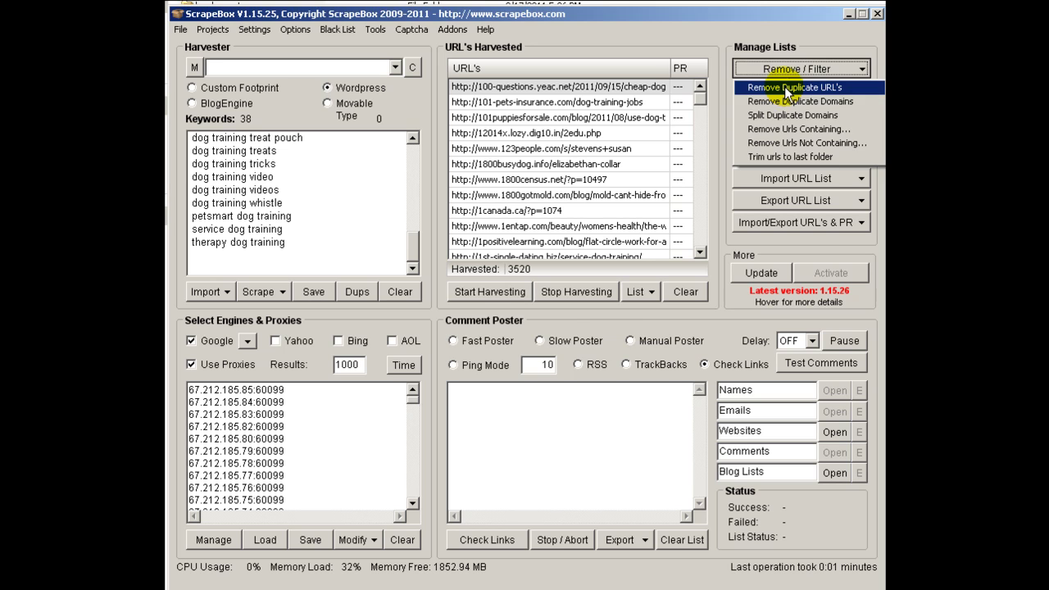
{"action": "left_click", "coordinate": [788, 87]}
{"action": "left_click", "coordinate": [506, 352]}
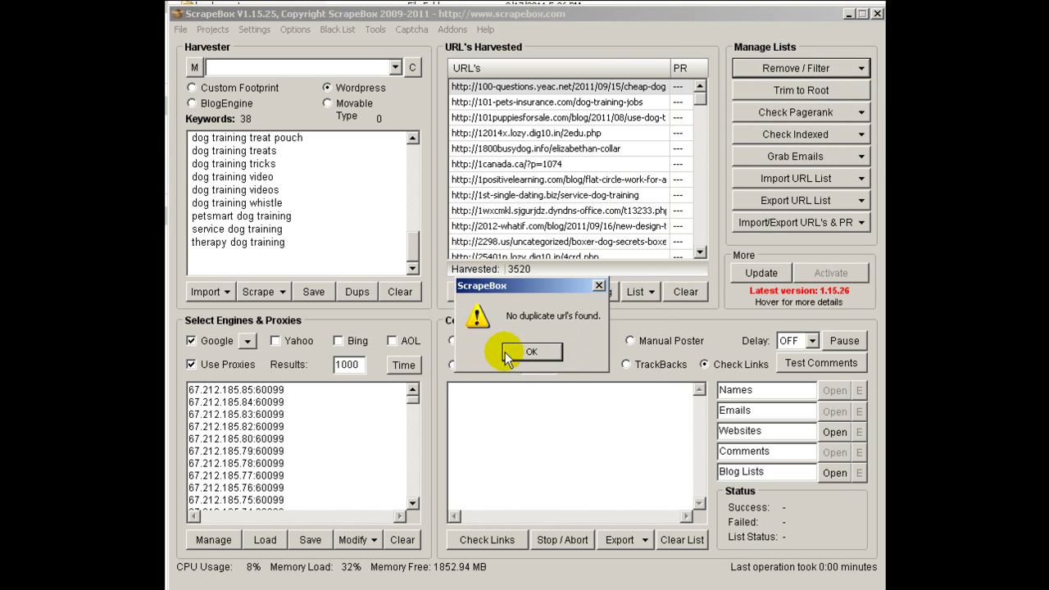
{"action": "left_click", "coordinate": [524, 350]}
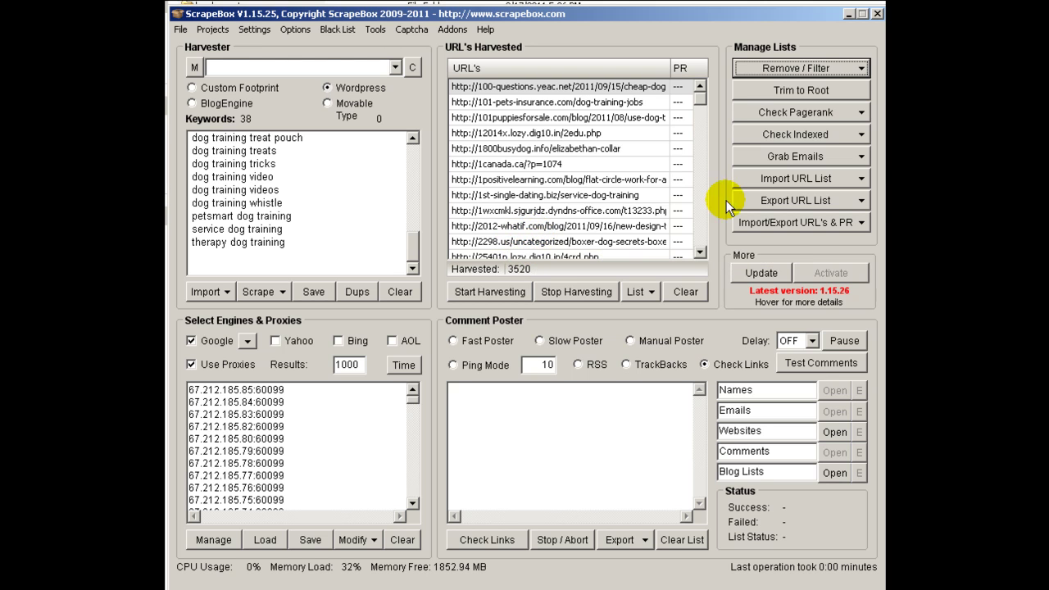
{"action": "left_click", "coordinate": [829, 136]}
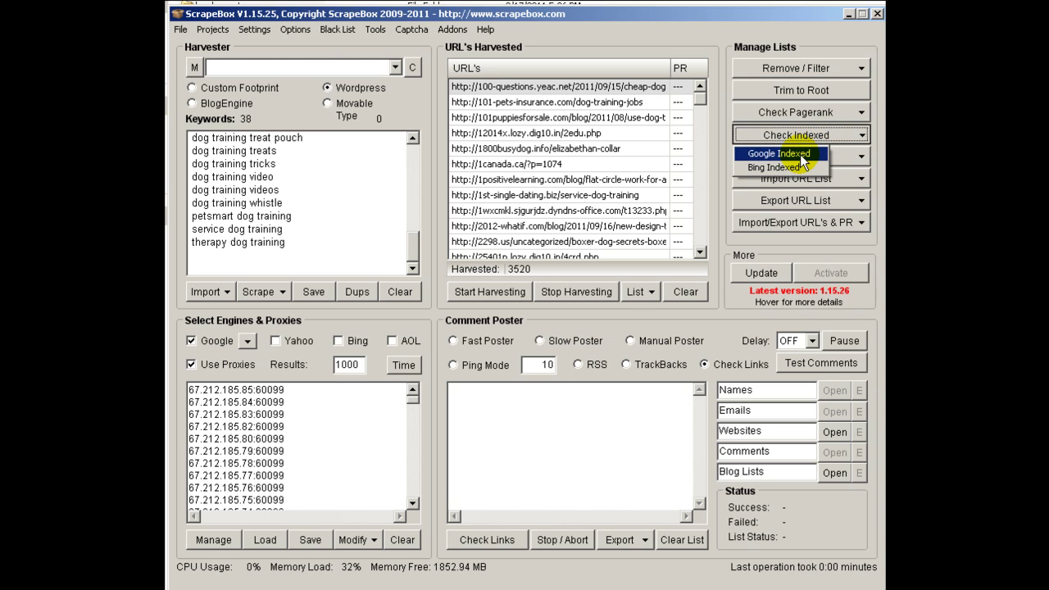
{"action": "left_click", "coordinate": [873, 186]}
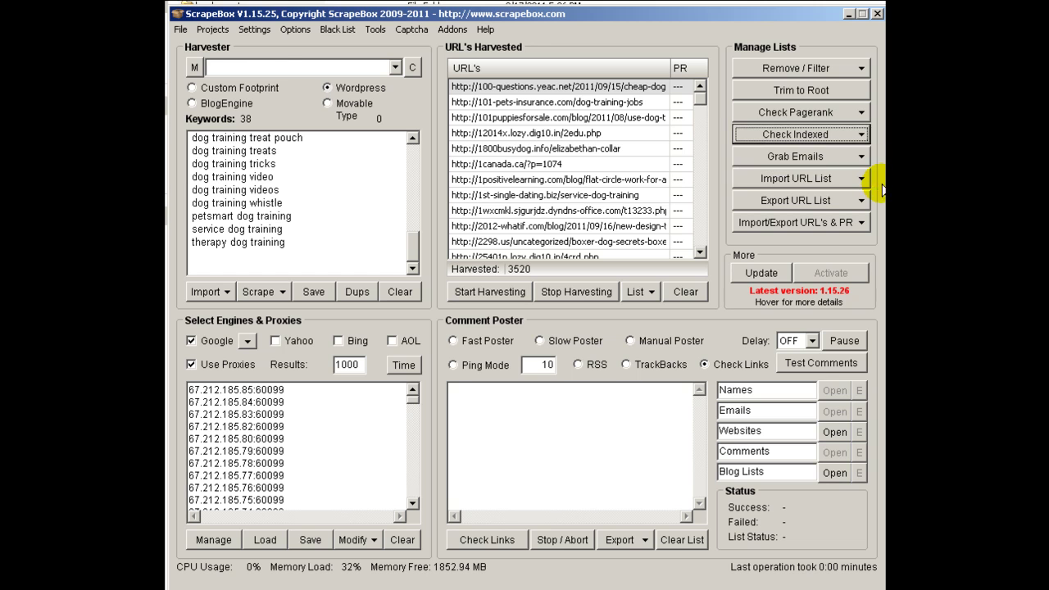
Step: Get the URL Pagerank for all harvested URLs and sort the list by PR from highest to lowest
{"action": "left_click", "coordinate": [839, 112]}
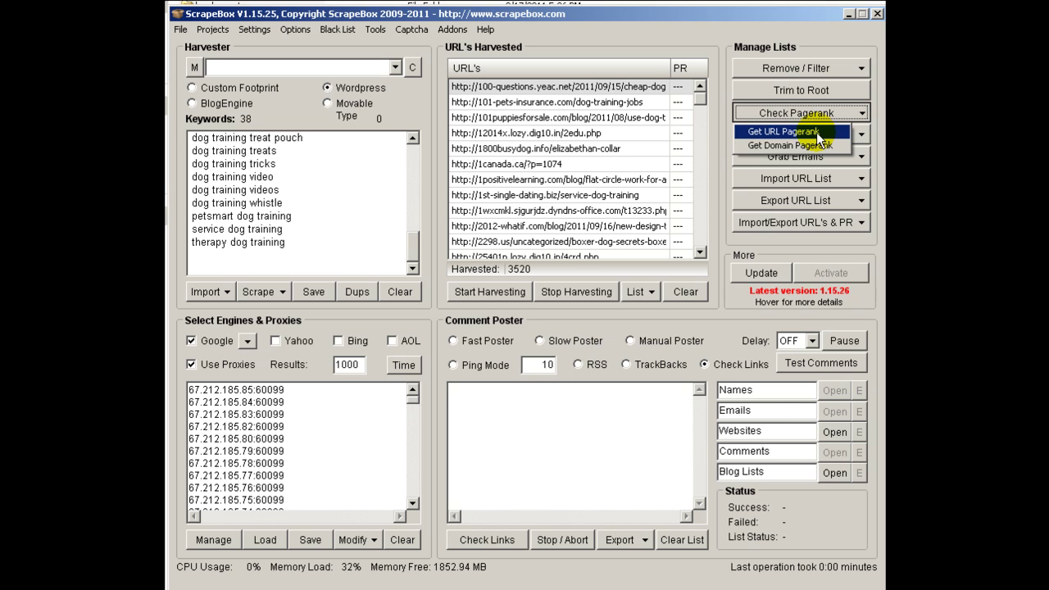
{"action": "left_click", "coordinate": [817, 133]}
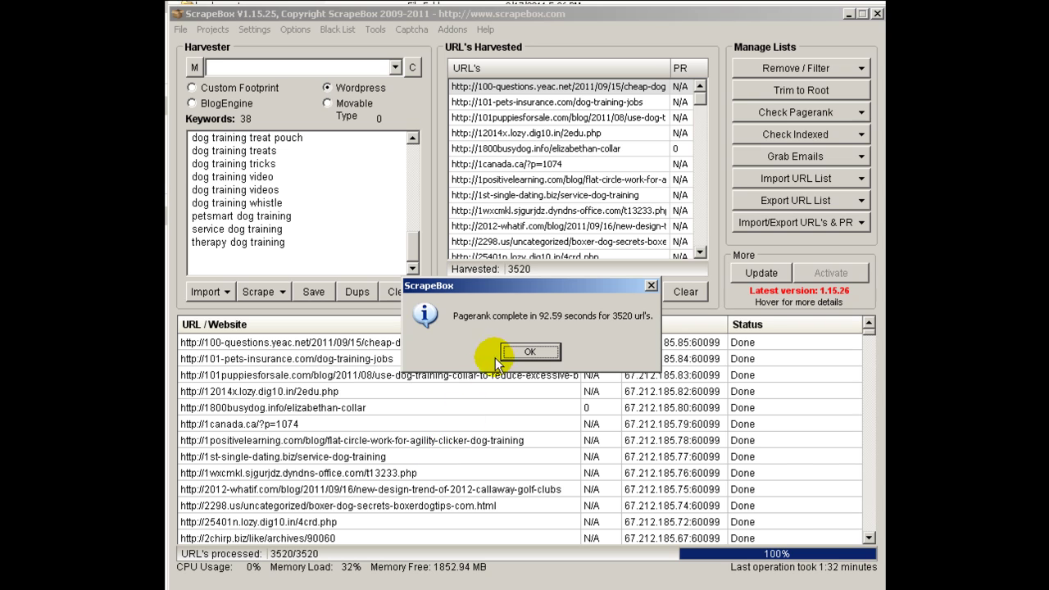
{"action": "left_click", "coordinate": [529, 351]}
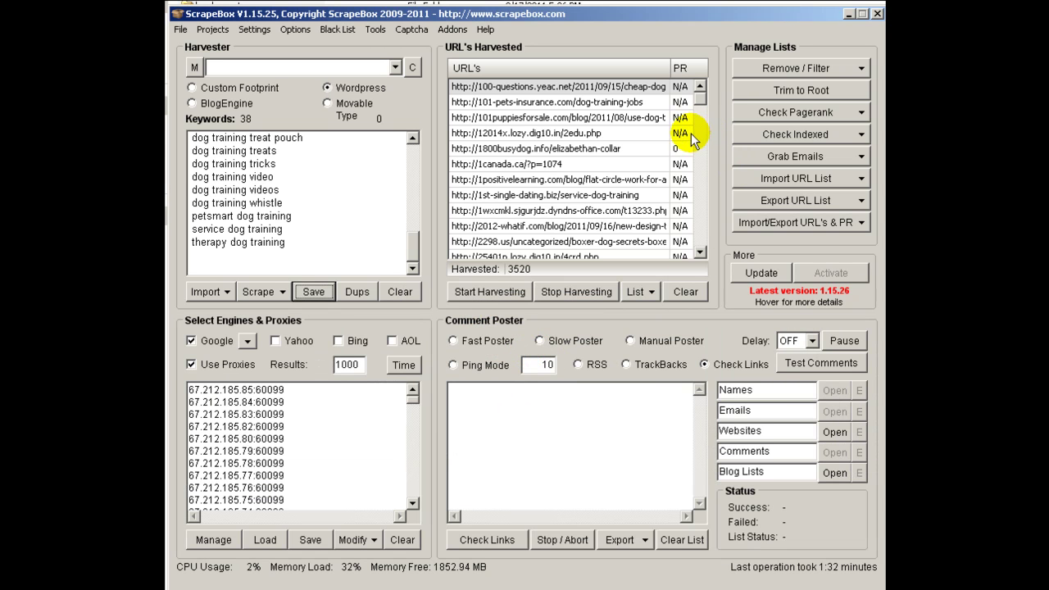
{"action": "left_click", "coordinate": [691, 72]}
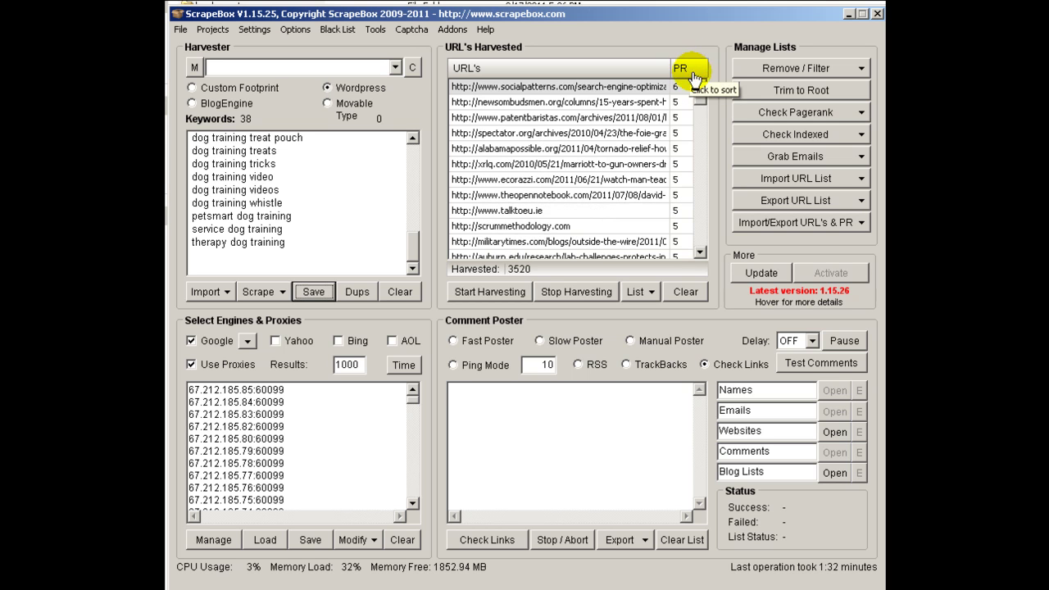
Step: Examine the PR values down the sorted URL list to see where the low-Pagerank entries begin
{"action": "left_click", "coordinate": [701, 254]}
{"action": "left_click", "coordinate": [702, 254]}
{"action": "left_click", "coordinate": [701, 254]}
{"action": "left_click", "coordinate": [701, 254]}
{"action": "left_click", "coordinate": [701, 254]}
{"action": "left_click", "coordinate": [701, 254]}
{"action": "left_click", "coordinate": [701, 254]}
{"action": "left_click", "coordinate": [702, 254]}
{"action": "left_click", "coordinate": [701, 254]}
{"action": "left_click", "coordinate": [701, 254]}
{"action": "left_click", "coordinate": [701, 254]}
{"action": "left_click", "coordinate": [701, 254]}
{"action": "left_click", "coordinate": [701, 254]}
{"action": "left_click", "coordinate": [702, 254]}
{"action": "left_click", "coordinate": [702, 254]}
{"action": "left_click", "coordinate": [701, 254]}
{"action": "left_click", "coordinate": [701, 254]}
{"action": "left_click", "coordinate": [701, 254]}
{"action": "left_click", "coordinate": [701, 254]}
{"action": "left_click", "coordinate": [701, 254]}
{"action": "left_click", "coordinate": [701, 254]}
{"action": "left_click", "coordinate": [701, 254]}
{"action": "left_click", "coordinate": [701, 253]}
{"action": "left_click", "coordinate": [702, 254]}
{"action": "left_click", "coordinate": [701, 254]}
{"action": "left_click", "coordinate": [702, 254]}
{"action": "left_click", "coordinate": [701, 254]}
{"action": "left_click", "coordinate": [701, 254]}
{"action": "left_click", "coordinate": [701, 254]}
{"action": "left_click", "coordinate": [701, 254]}
{"action": "left_click", "coordinate": [701, 254]}
{"action": "left_click", "coordinate": [701, 253]}
{"action": "left_click", "coordinate": [701, 254]}
{"action": "left_click", "coordinate": [701, 254]}
{"action": "left_click", "coordinate": [701, 253]}
{"action": "left_click", "coordinate": [701, 254]}
{"action": "left_click", "coordinate": [702, 254]}
{"action": "left_click", "coordinate": [701, 253]}
{"action": "left_click", "coordinate": [701, 254]}
{"action": "left_click", "coordinate": [701, 254]}
{"action": "left_click", "coordinate": [701, 254]}
{"action": "left_click", "coordinate": [701, 254]}
{"action": "left_click", "coordinate": [701, 254]}
{"action": "left_click", "coordinate": [701, 254]}
{"action": "left_click", "coordinate": [701, 254]}
{"action": "left_click", "coordinate": [701, 254]}
{"action": "left_click", "coordinate": [702, 254]}
{"action": "left_click", "coordinate": [701, 254]}
{"action": "left_click", "coordinate": [701, 254]}
{"action": "left_click", "coordinate": [701, 254]}
{"action": "left_click", "coordinate": [701, 253]}
{"action": "left_click", "coordinate": [701, 254]}
{"action": "left_click", "coordinate": [701, 254]}
{"action": "left_click", "coordinate": [701, 254]}
{"action": "left_click", "coordinate": [701, 254]}
{"action": "left_click", "coordinate": [701, 254]}
{"action": "left_click", "coordinate": [701, 254]}
{"action": "left_click", "coordinate": [701, 254]}
{"action": "left_click", "coordinate": [701, 254]}
{"action": "left_click", "coordinate": [701, 254]}
{"action": "left_click", "coordinate": [701, 254]}
{"action": "left_click", "coordinate": [701, 253]}
{"action": "left_click", "coordinate": [702, 254]}
{"action": "left_click", "coordinate": [701, 254]}
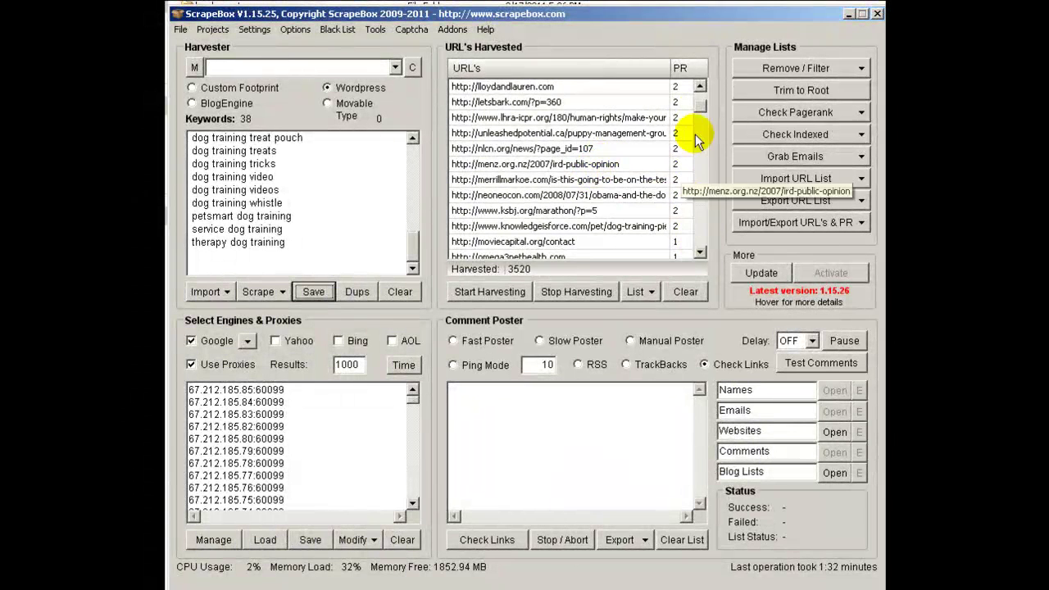
{"action": "left_click_drag", "start_coordinate": [701, 106], "coordinate": [698, 90]}
Step: Remove all harvested URLs with a Pagerank of 2 or lower, including the N/A ones, from the list
{"action": "left_click", "coordinate": [698, 253]}
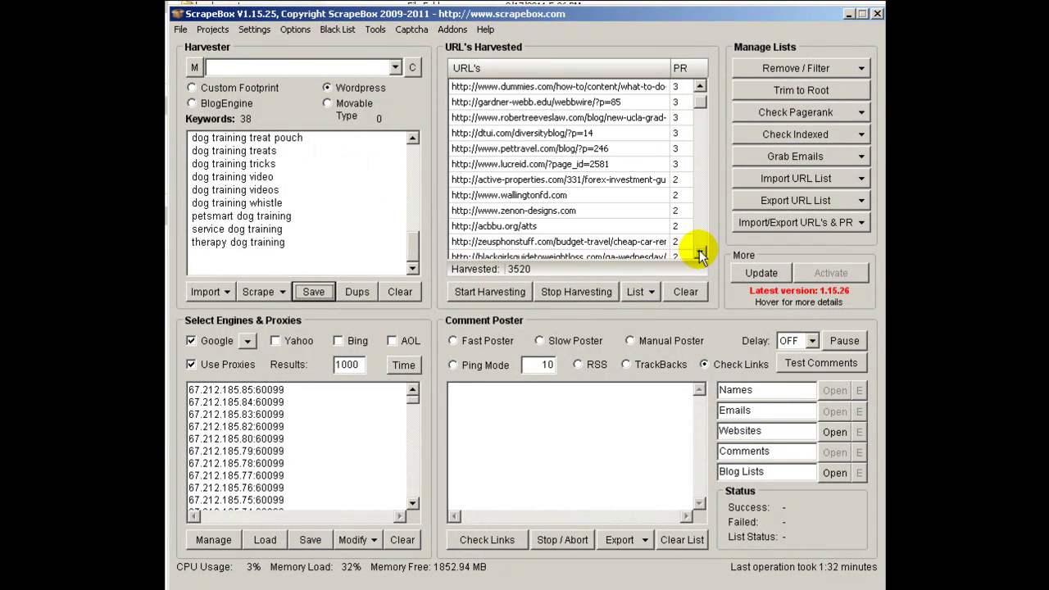
{"action": "left_click_drag", "start_coordinate": [698, 97], "coordinate": [700, 244]}
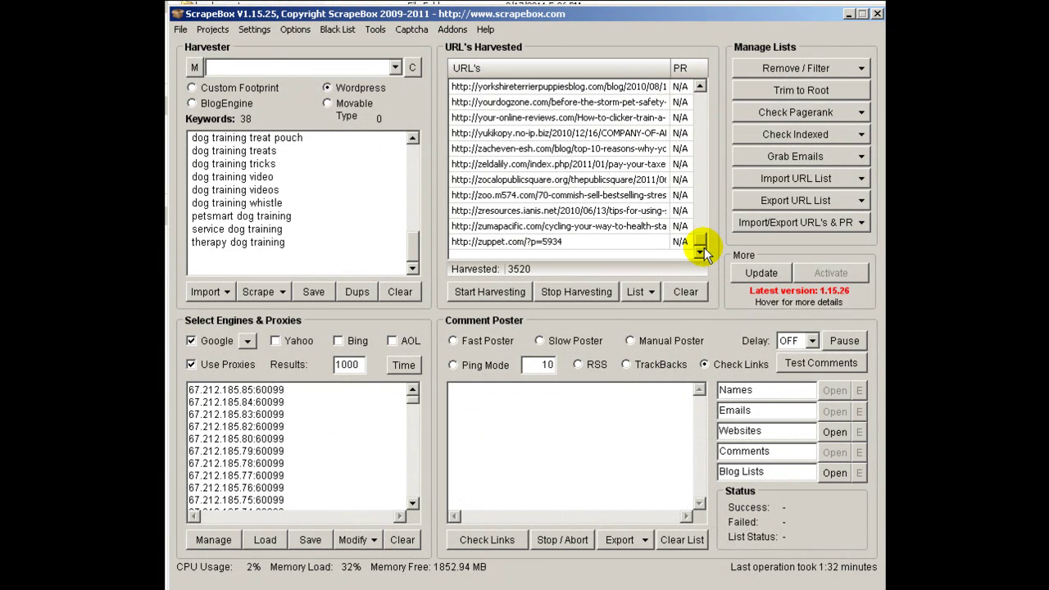
{"action": "right_click", "coordinate": [574, 242]}
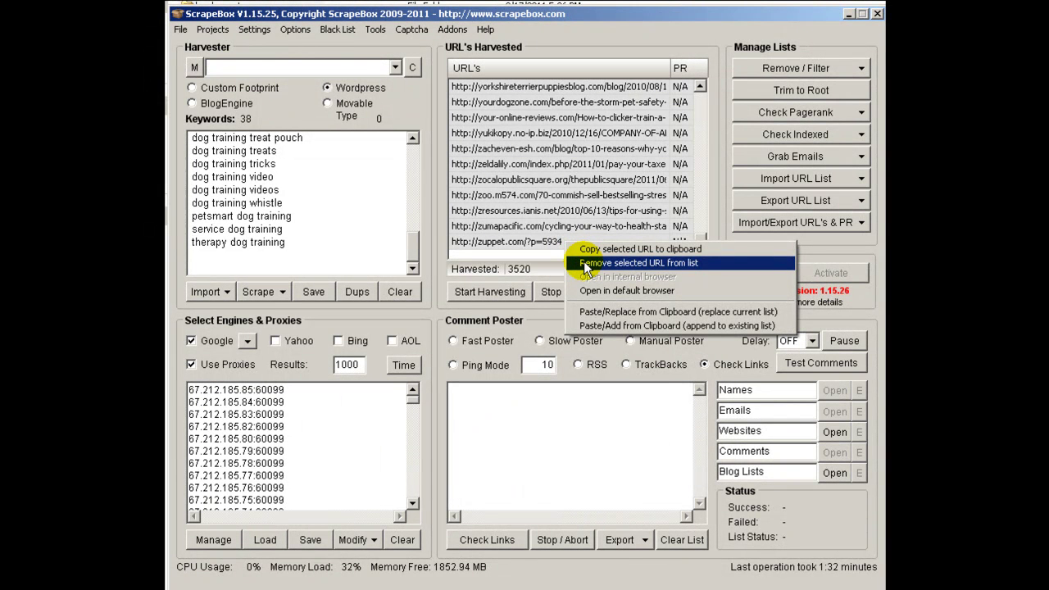
{"action": "left_click", "coordinate": [583, 262]}
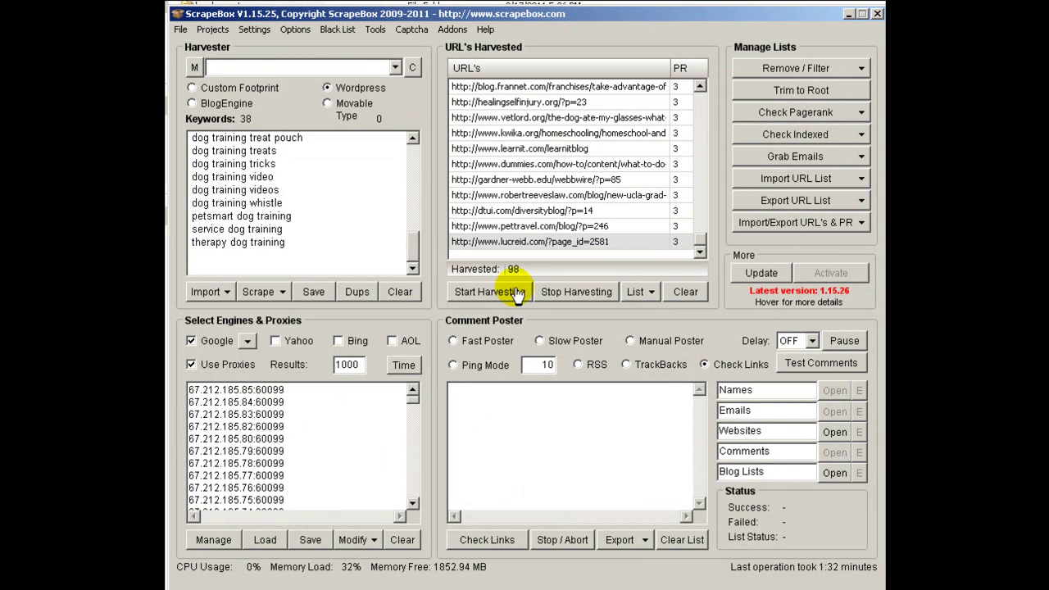
{"action": "left_click_drag", "start_coordinate": [700, 239], "coordinate": [702, 88]}
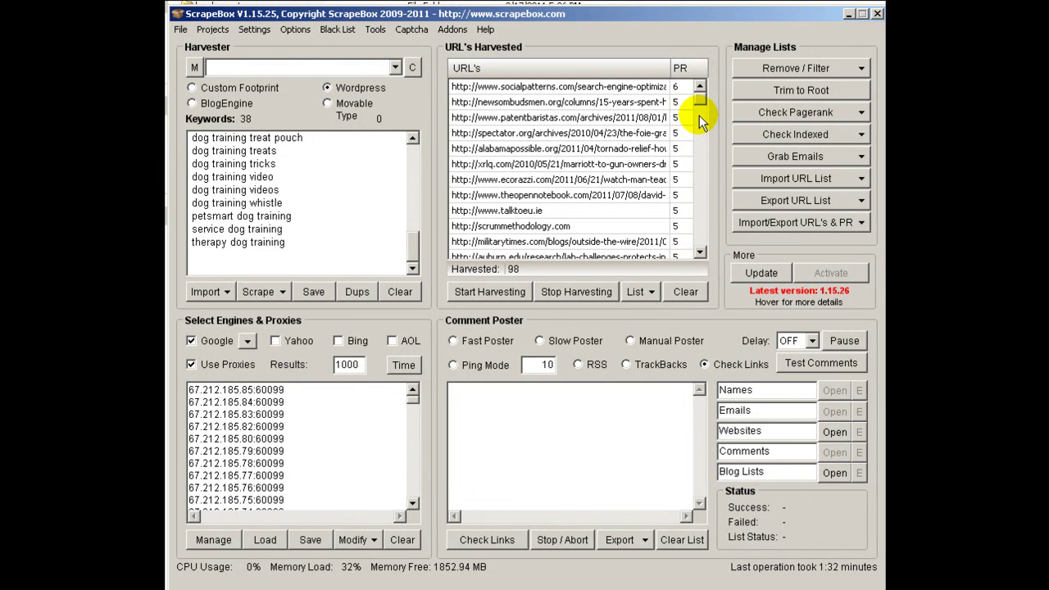
{"action": "right_click", "coordinate": [561, 92]}
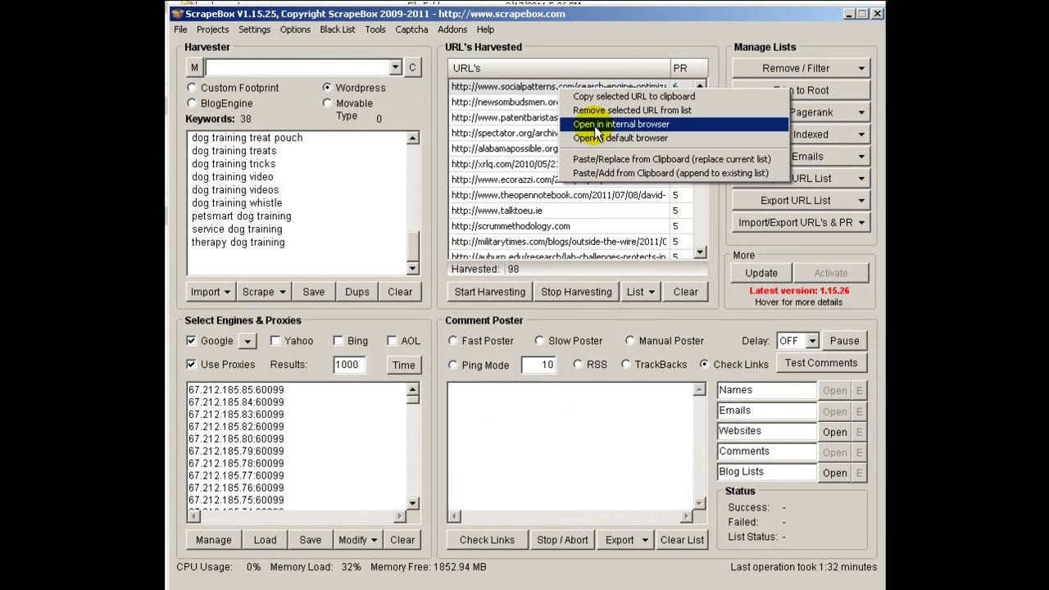
{"action": "left_click", "coordinate": [612, 29]}
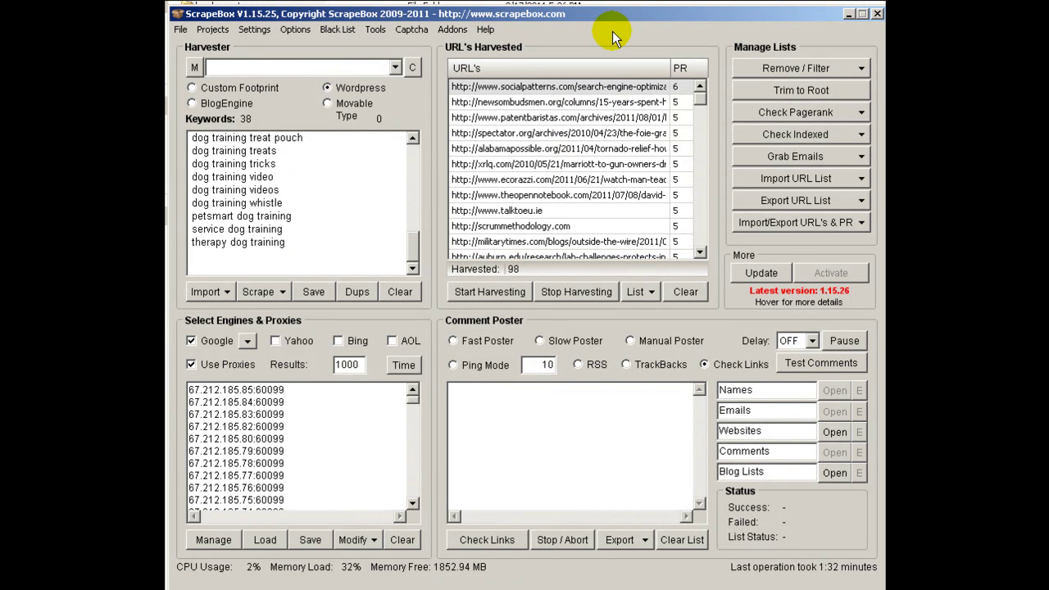
{"action": "left_click", "coordinate": [849, 203]}
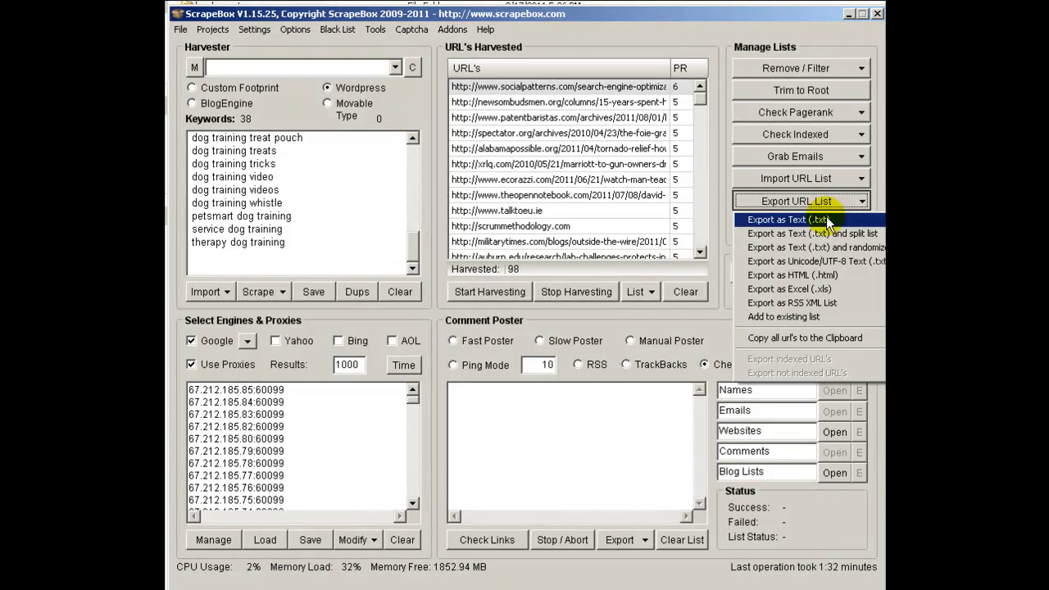
{"action": "left_click", "coordinate": [700, 16]}
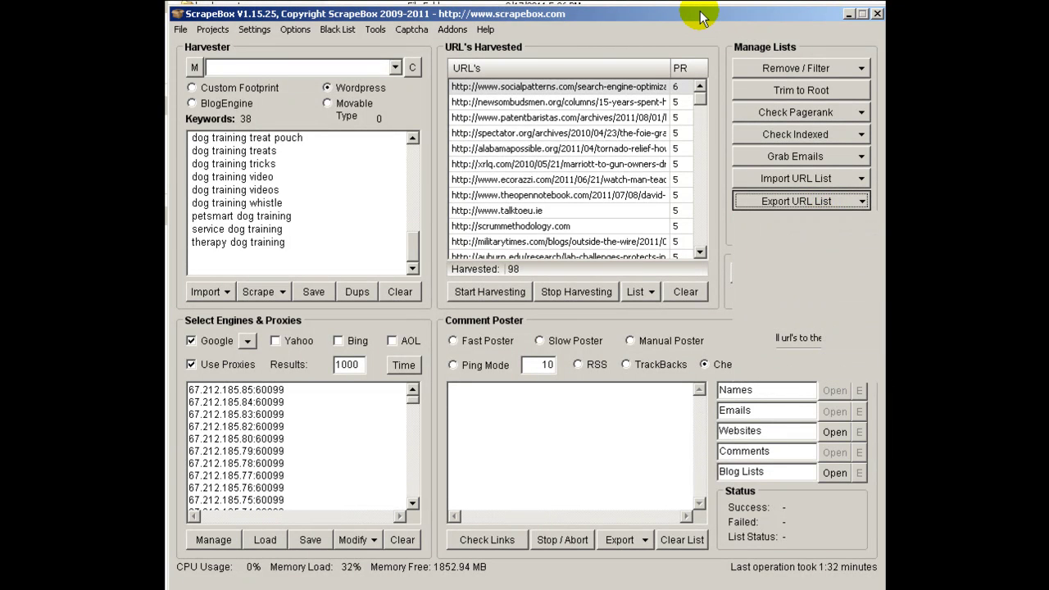